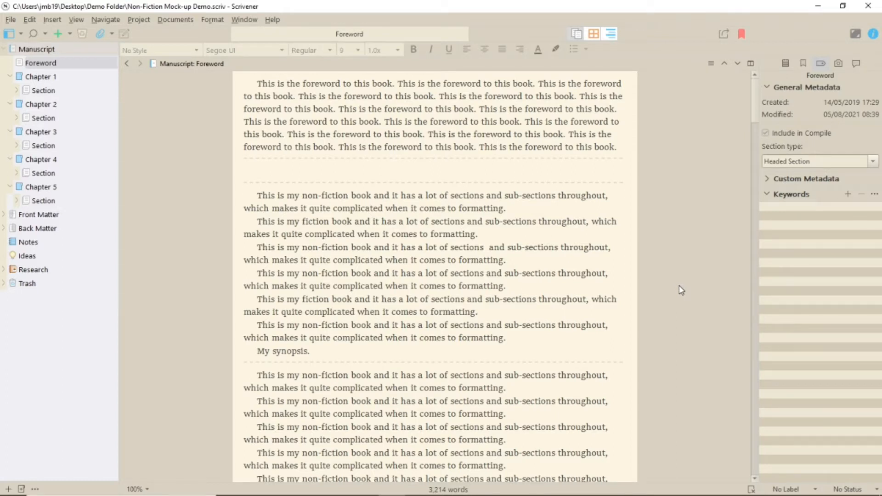
Compare the compile formats Non-Fiction Manuscript (Courier), Manuscript (Courier), Full Indented Outline and Paperback (5.06" x 7.81"), and close the compile settings without compiling.
click(724, 35)
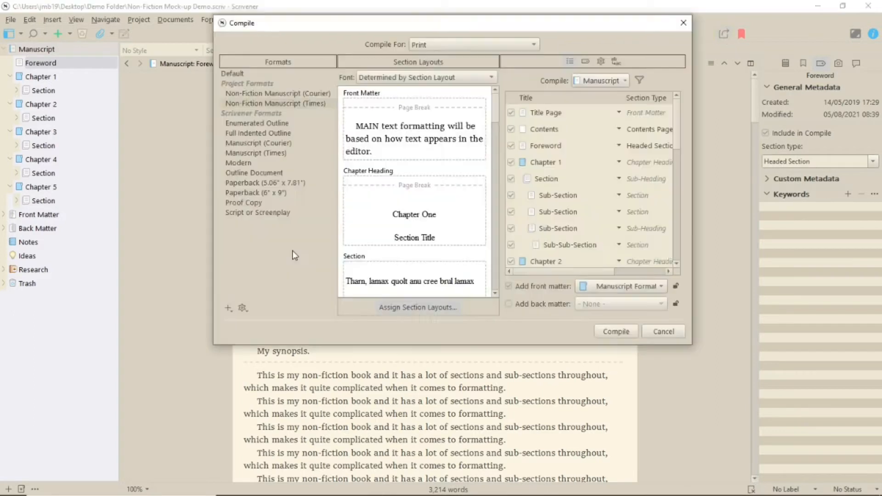
click(264, 93)
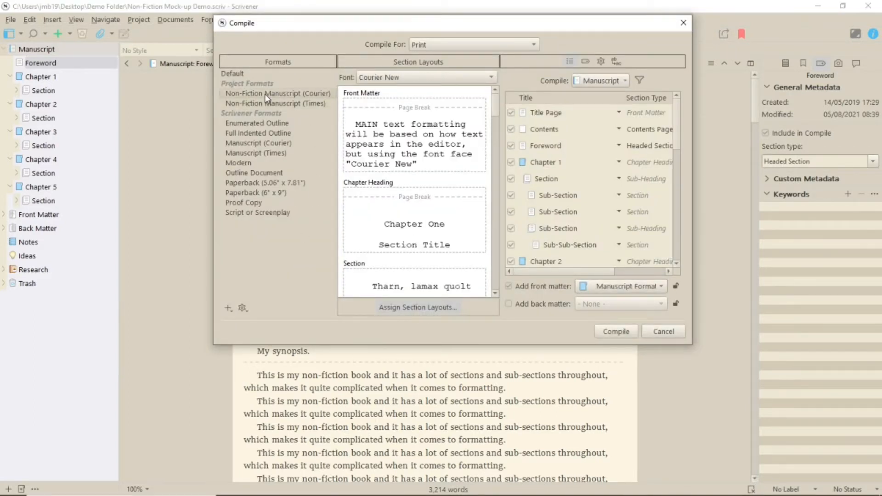
click(269, 142)
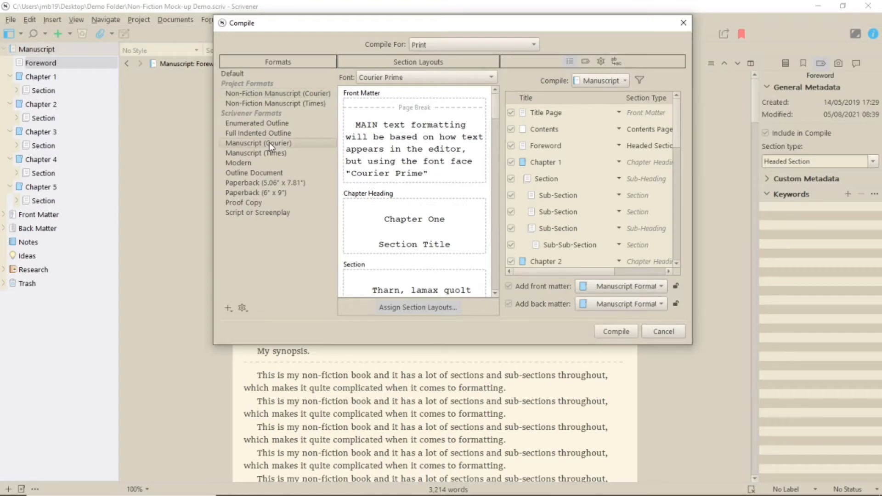
click(271, 132)
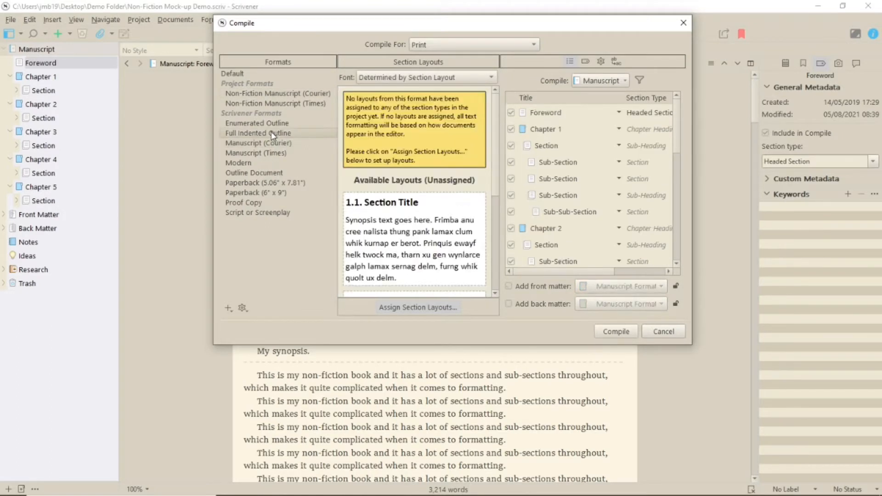
click(270, 183)
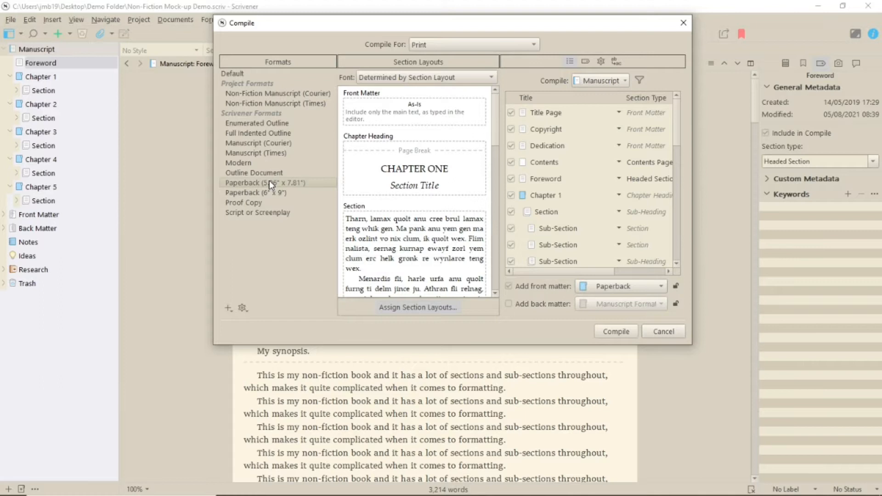
click(679, 334)
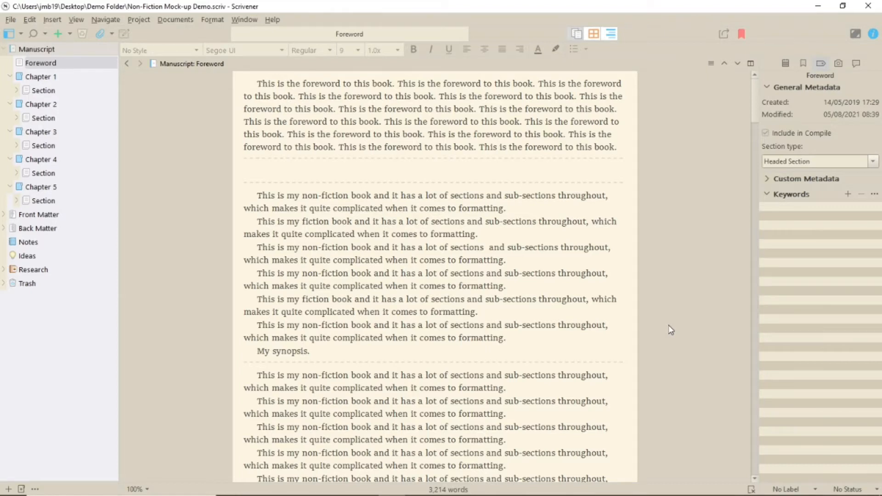
Expand the Section documents under all five chapters, including the Chapter 1 sub-section that holds a Sub-Sub-Section.
click(16, 90)
click(17, 158)
click(21, 228)
click(18, 228)
click(20, 297)
click(19, 297)
click(17, 366)
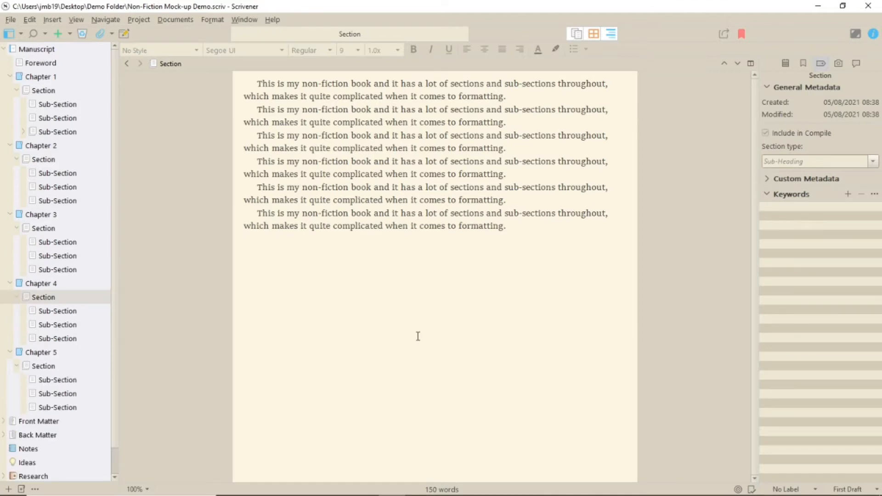
click(23, 131)
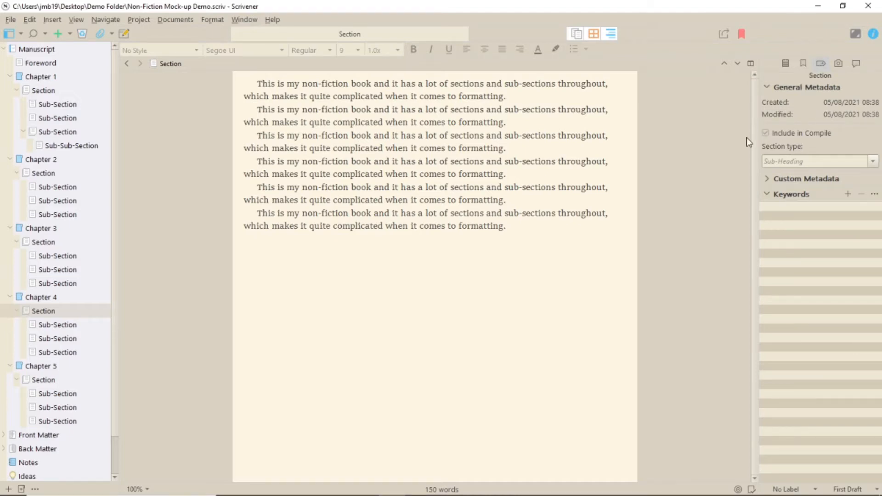
Look through the section types available for the Chapter 4 Section, and check the types assigned to Chapter 3 and Chapter 1.
click(874, 161)
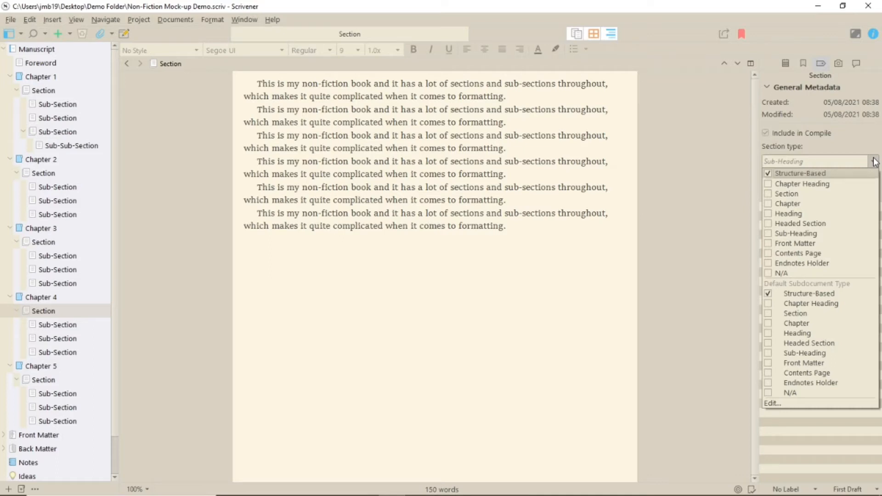
click(698, 167)
click(40, 229)
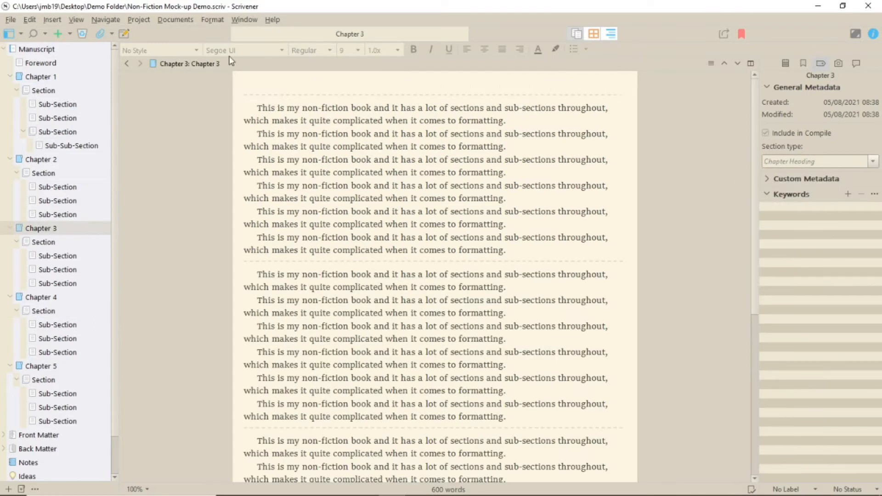
click(30, 79)
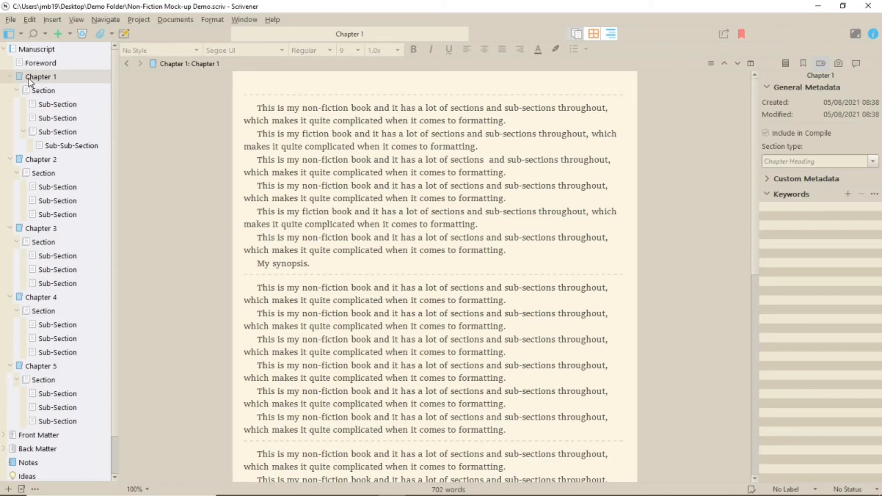
Check the section types assigned to the Section, its sub-sections and the Sub-Sub-Section inside Chapter 1.
click(43, 91)
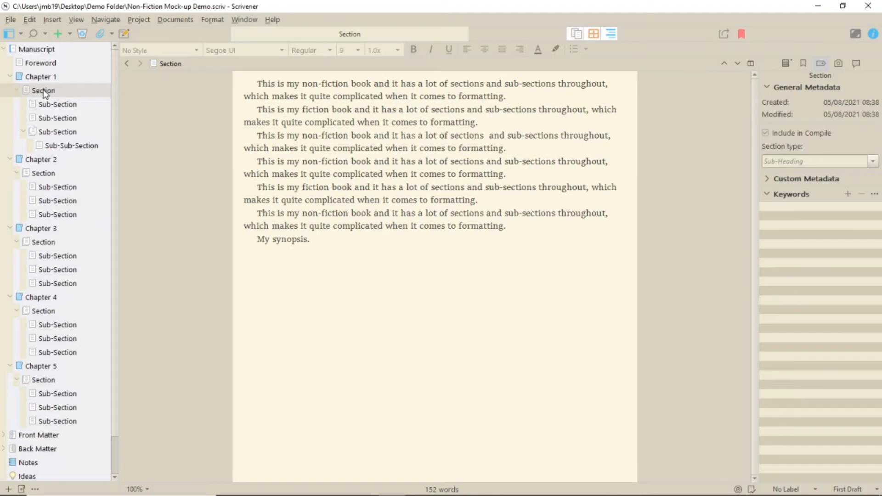
click(50, 105)
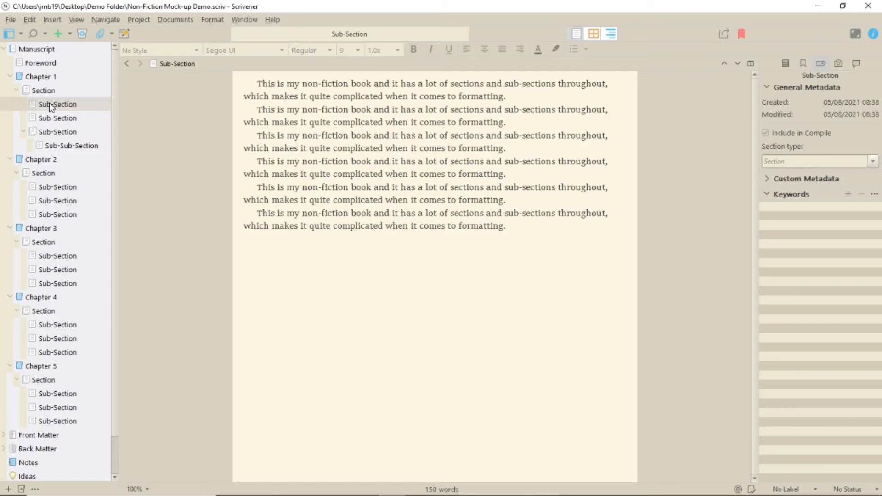
click(47, 134)
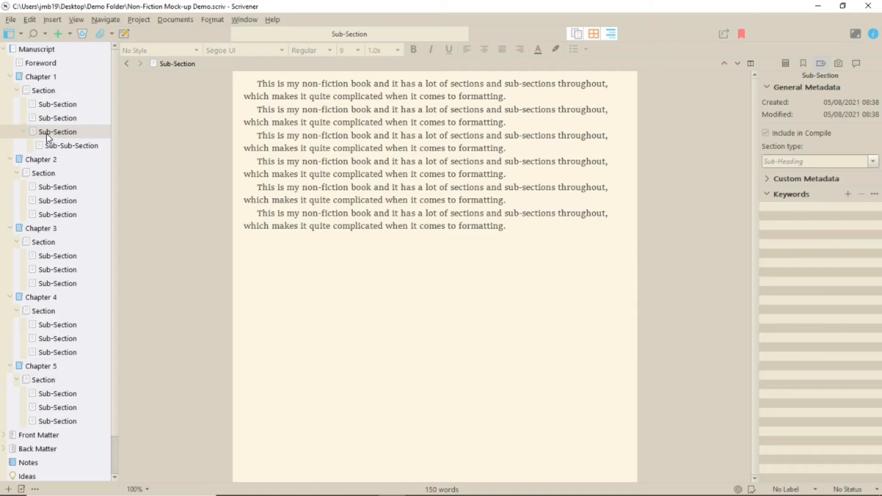
click(60, 147)
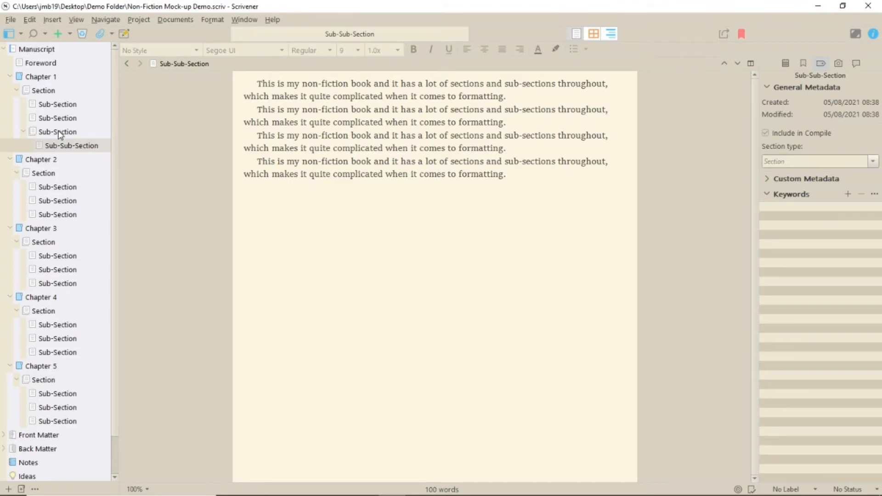
click(60, 134)
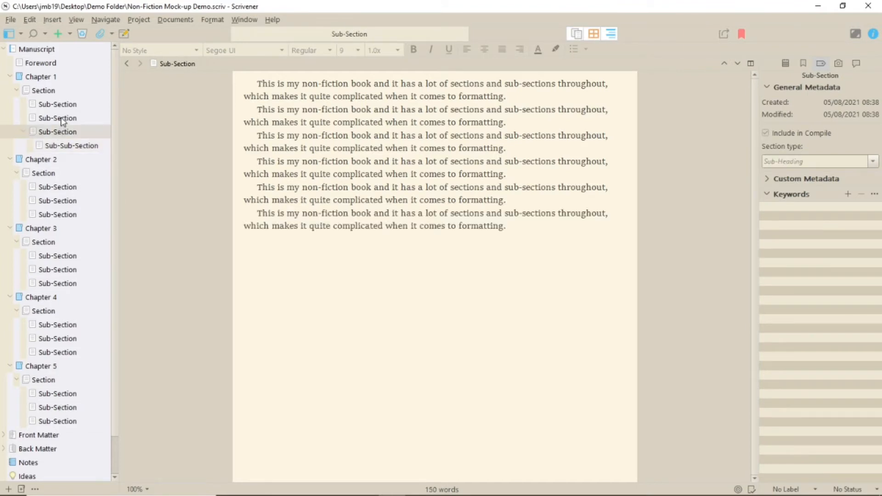
click(62, 119)
click(58, 133)
Open the section layout assignments for the Non-Fiction Manuscript (Times) compile format and show the unused section types.
click(725, 34)
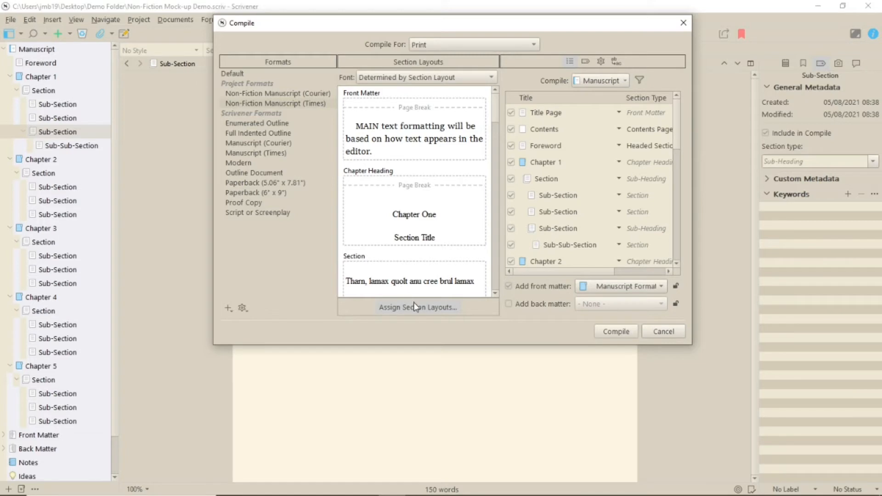
click(449, 312)
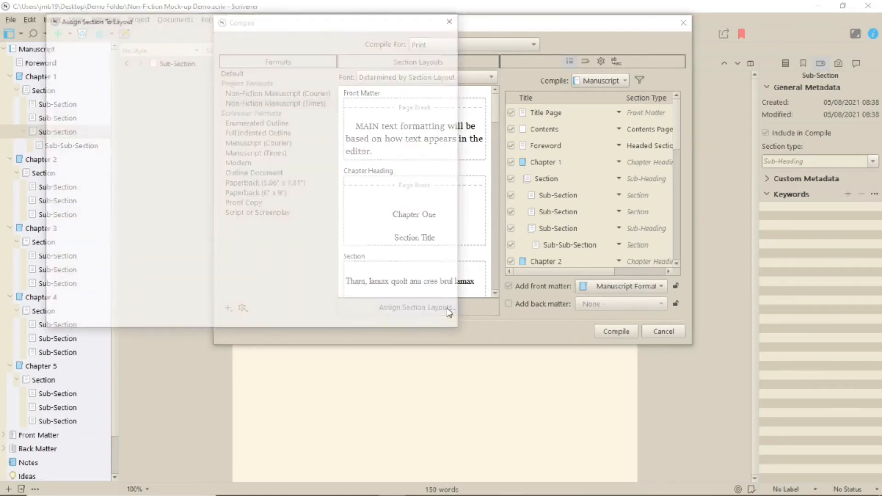
drag(267, 19, 457, 51)
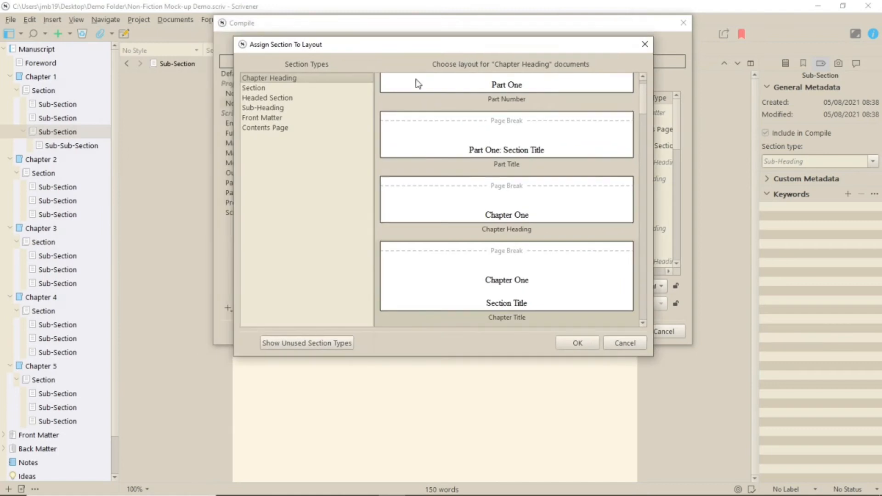
click(301, 341)
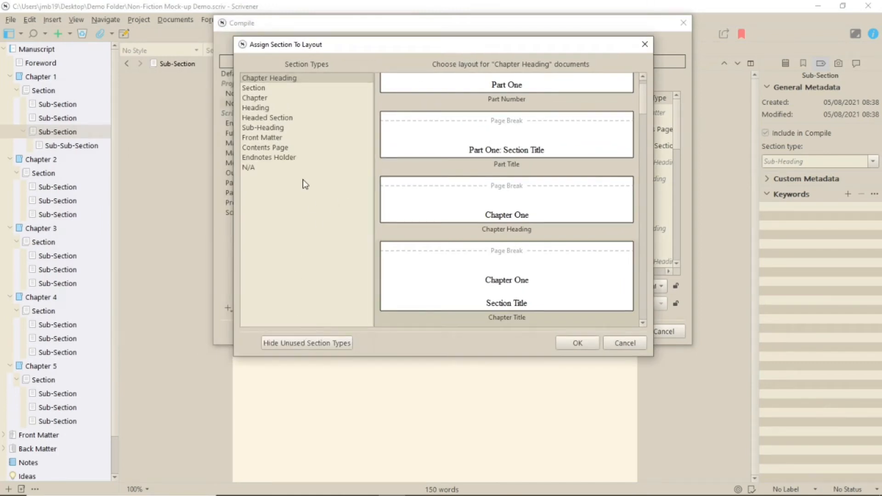
Examine the layouts offered for the Chapter, Chapter Heading and Section types, and leave the layout assignments without saving.
click(255, 98)
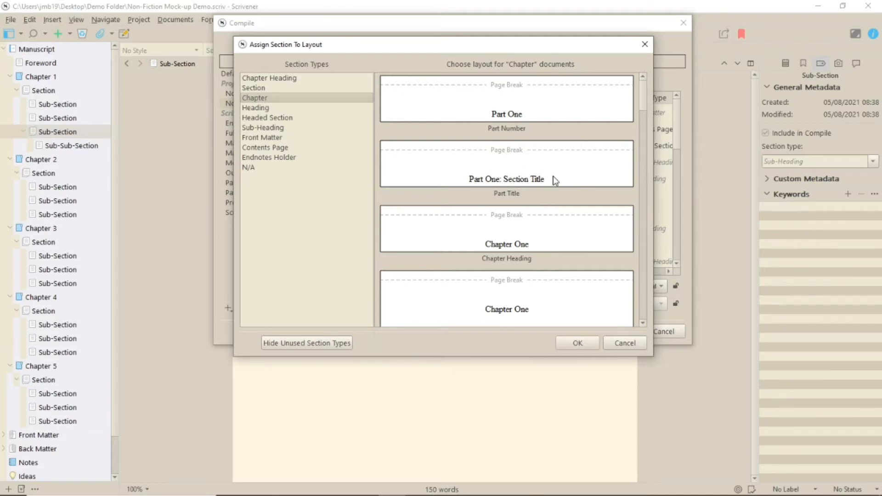
click(643, 324)
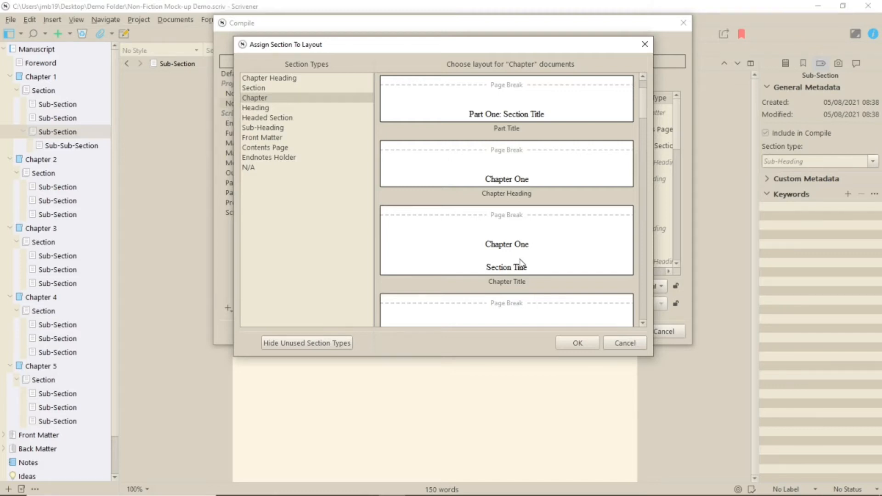
click(282, 79)
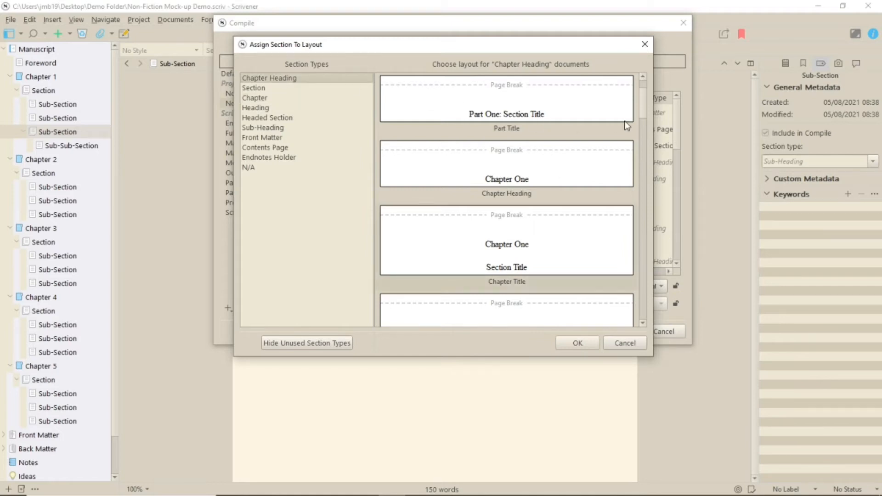
scroll(646, 110, down, 1)
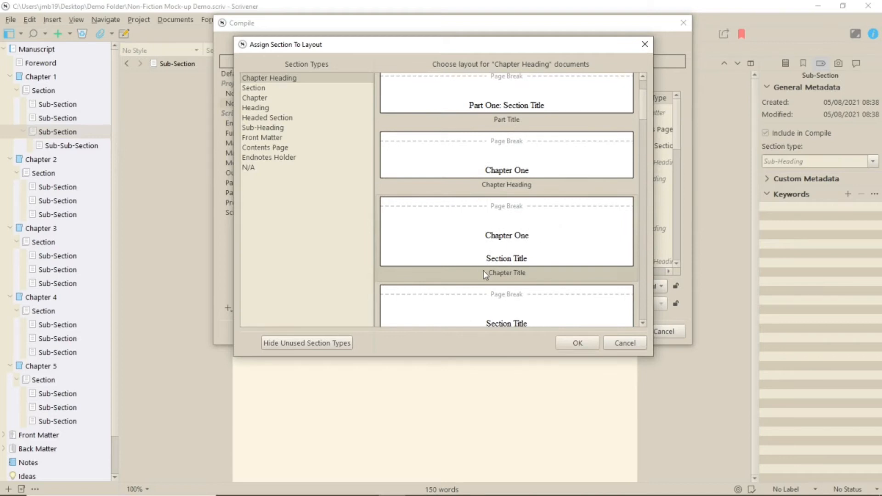
click(256, 90)
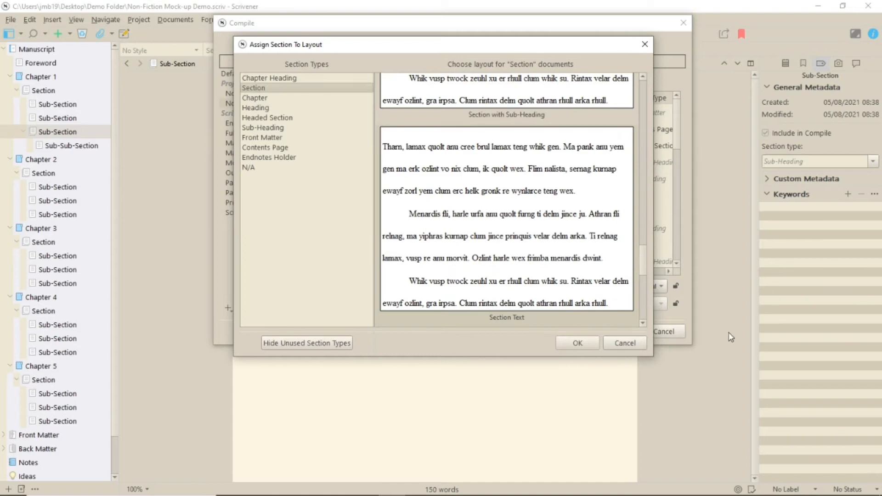
click(644, 323)
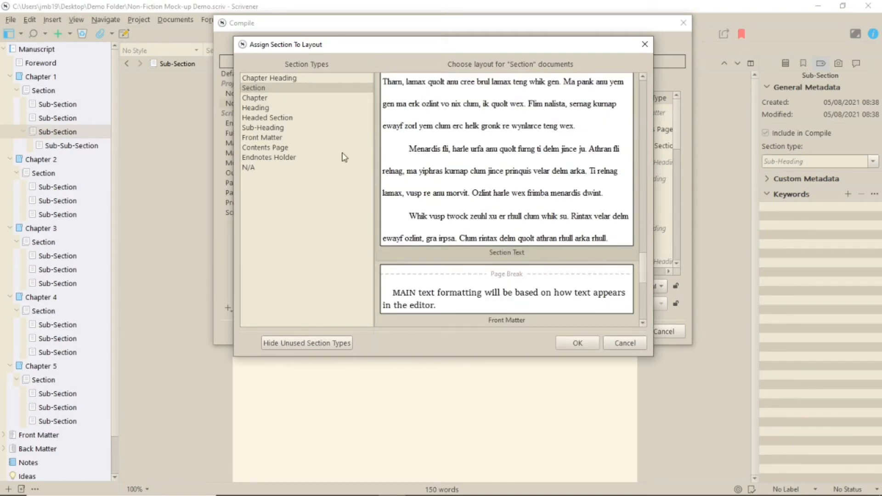
click(263, 98)
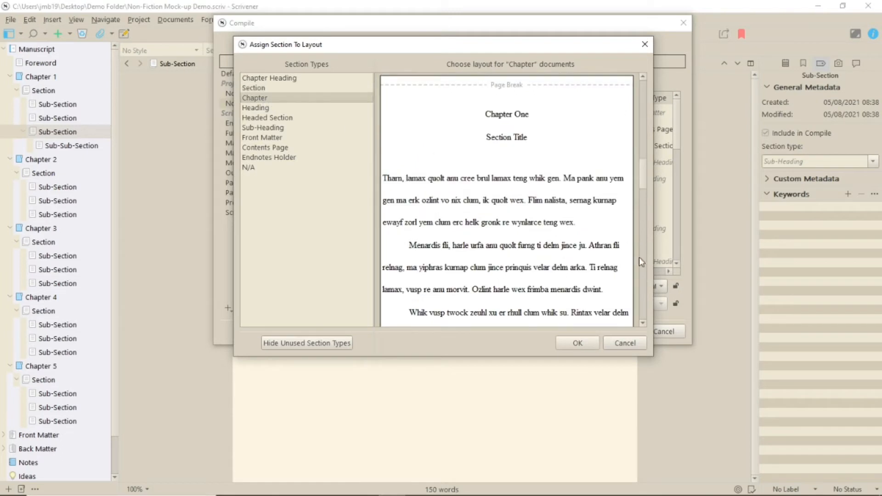
drag(644, 175, 647, 188)
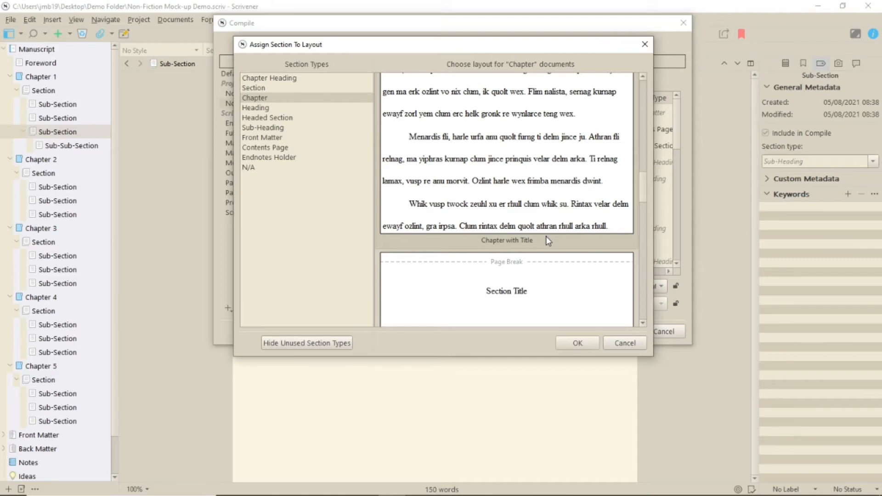
click(621, 344)
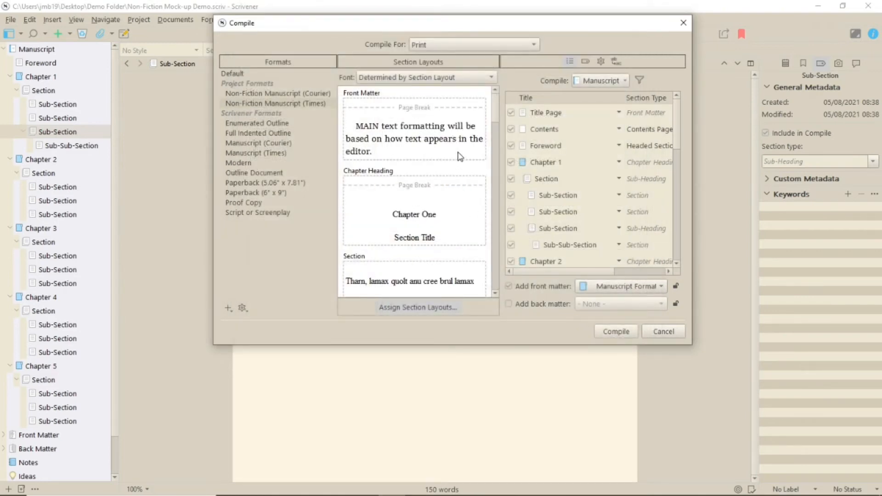
Preview the section layouts of the Non-Fiction Manuscript (Times) compile format from start to end.
scroll(459, 156, down, 10)
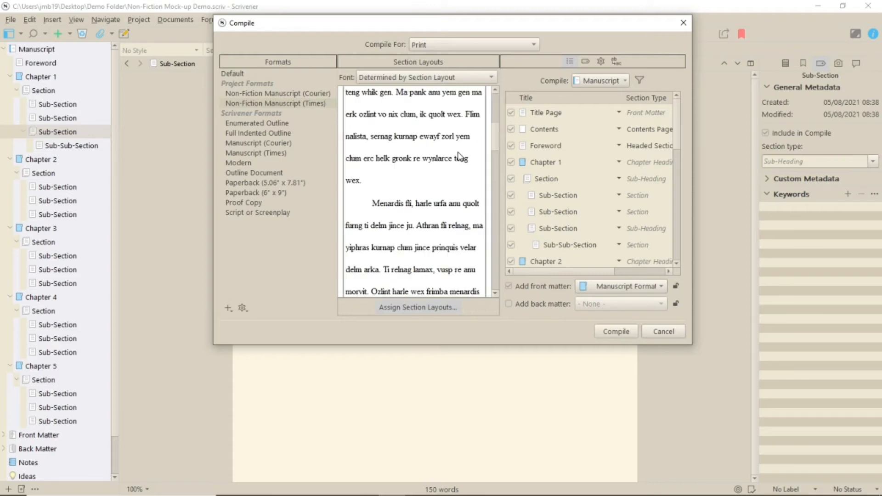
scroll(459, 156, up, 2)
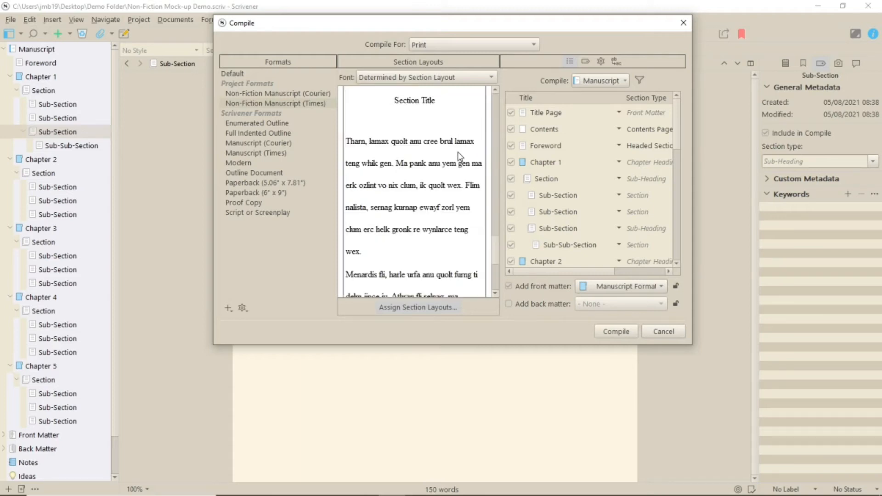
scroll(459, 156, down, 6)
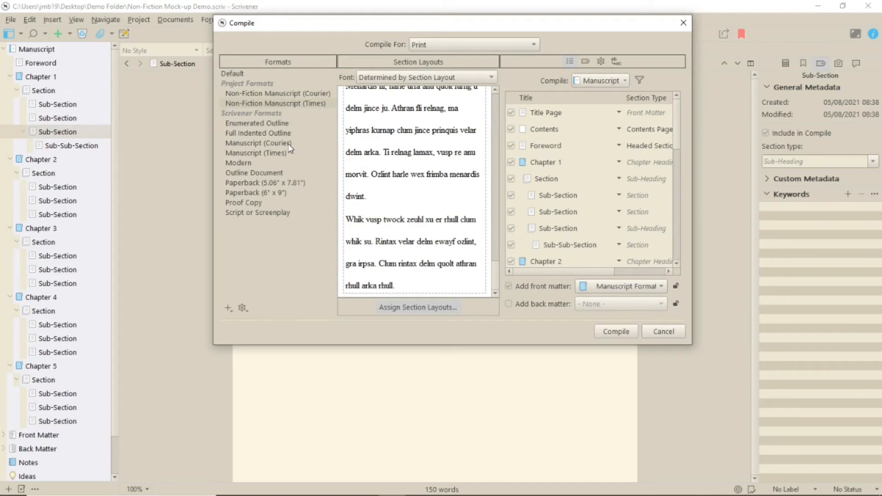
Preview the section layouts of the Manuscript (Courier) format and switch to the Modern format to compare.
click(290, 143)
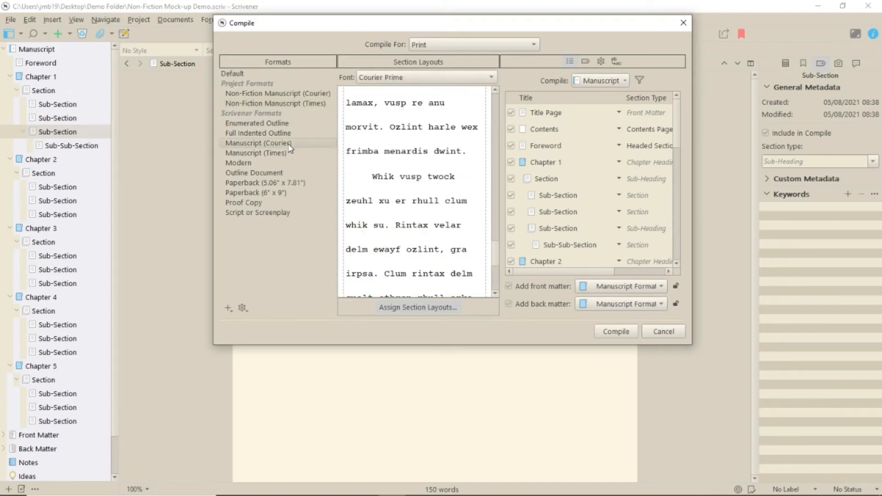
scroll(432, 175, up, 2)
scroll(431, 175, down, 3)
scroll(432, 174, up, 10)
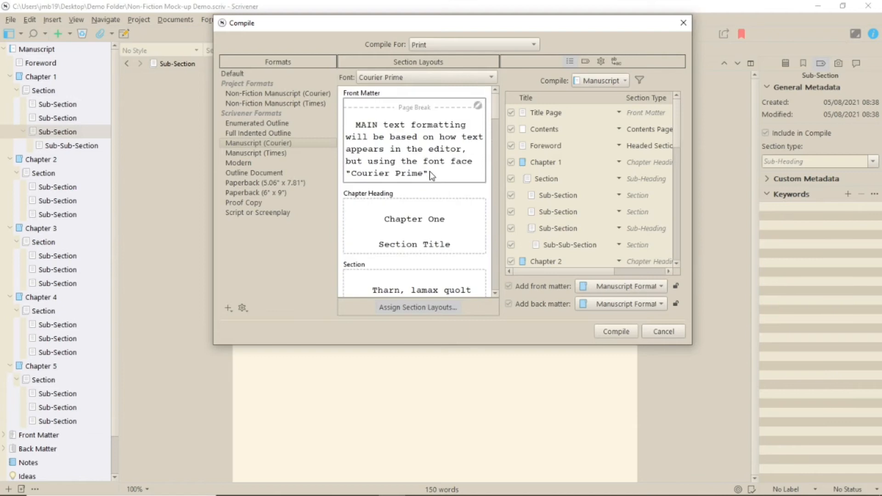
click(241, 163)
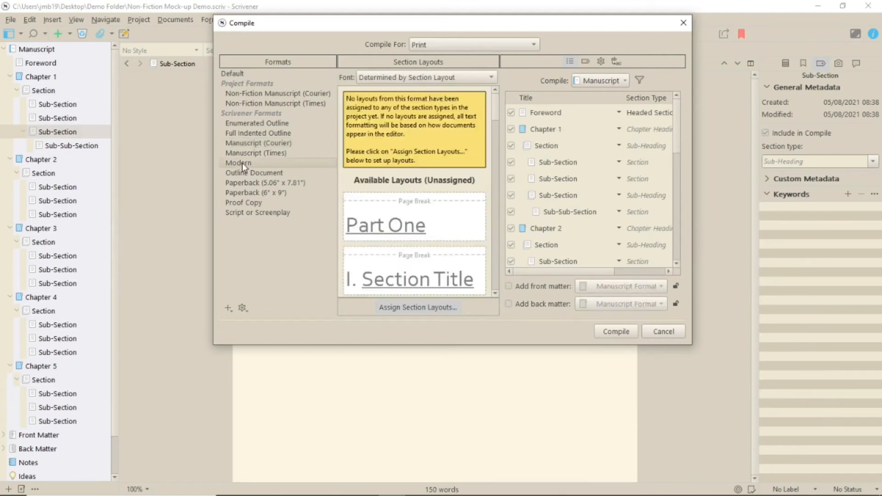
Preview the section layouts of the Modern format and leave the compile settings without compiling.
scroll(466, 212, down, 8)
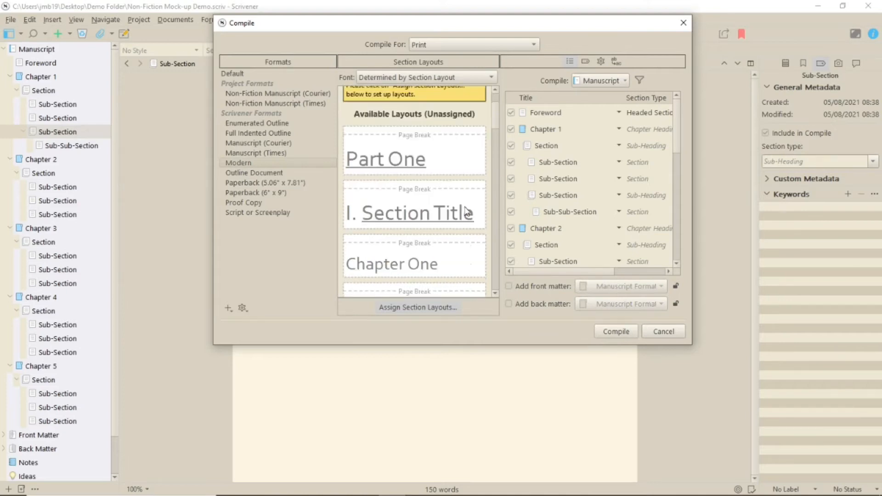
scroll(467, 211, down, 4)
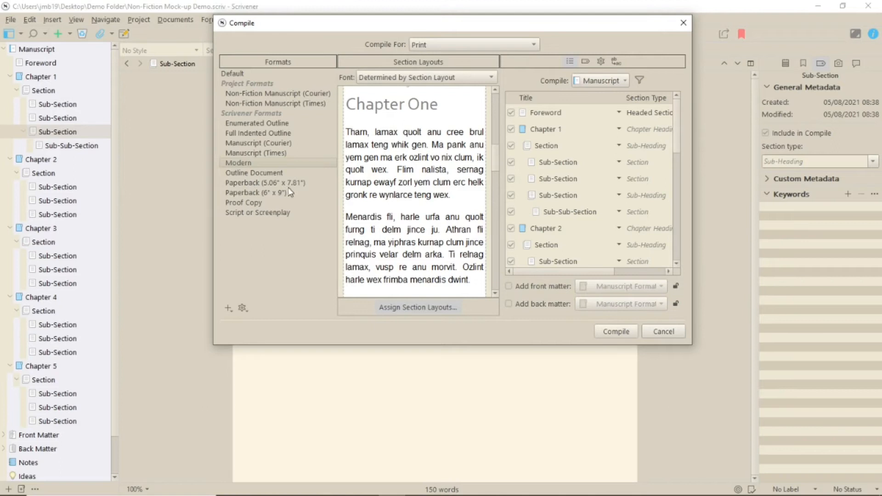
click(667, 332)
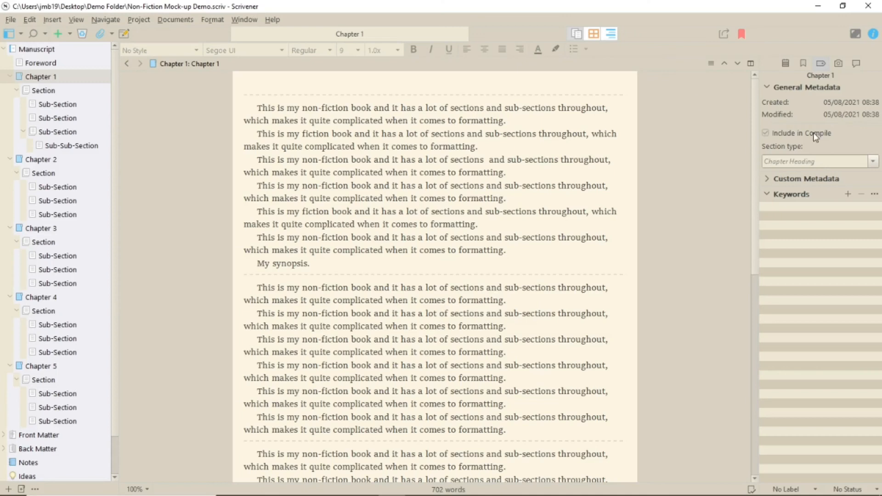
Open the project's section types for editing and rename the Chapter Heading type as Main chapter title.
click(872, 161)
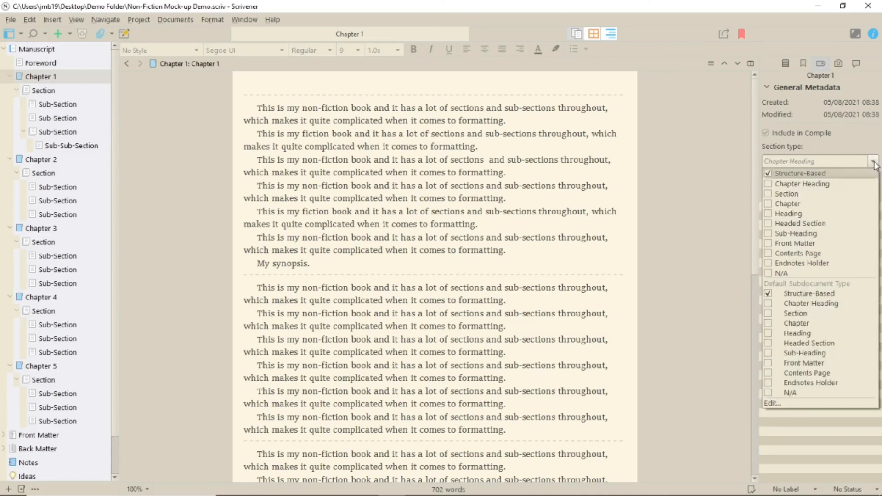
click(775, 404)
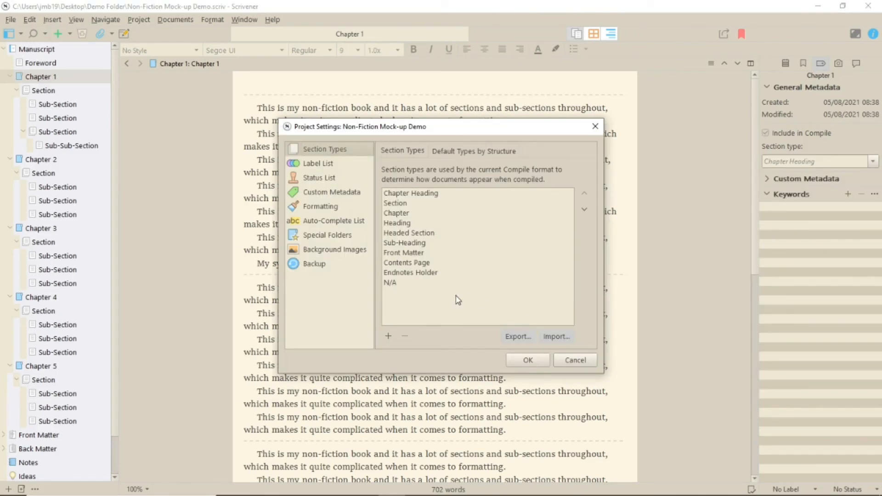
double_click(430, 193)
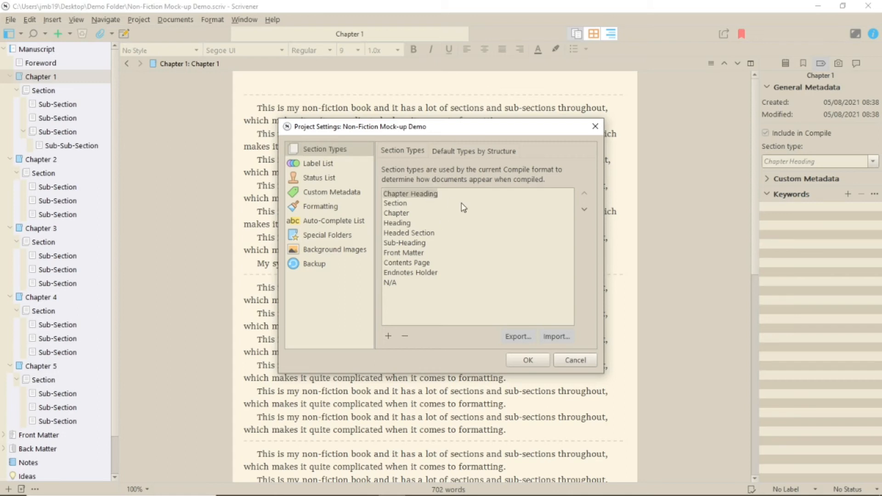
key(BackSpace)
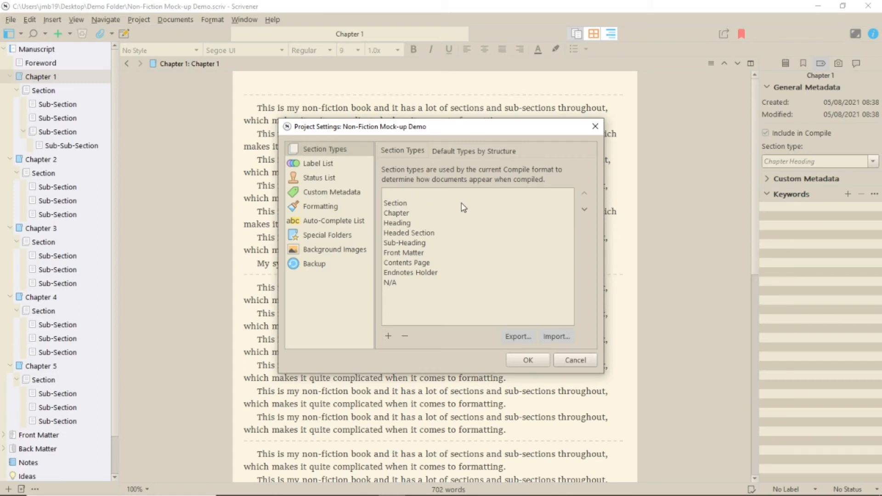
text(Main chapter title)
click(421, 309)
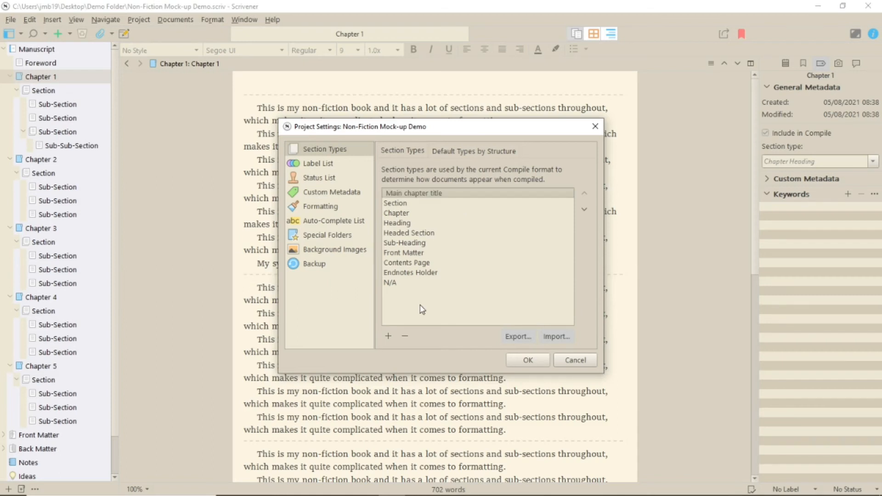
Add a new section type named Sub L2 below Main chapter title and remove it from the list again.
click(388, 336)
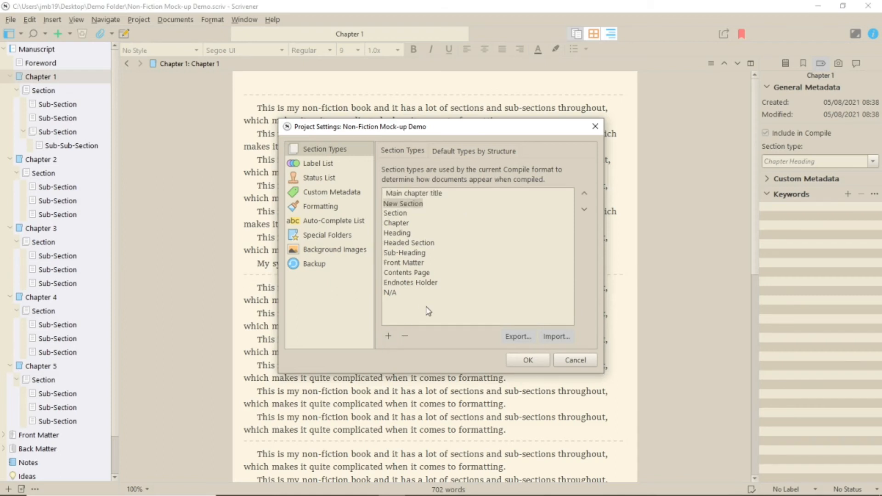
text(Sub 2)
key(BackSpace)
text(L2)
key(Return)
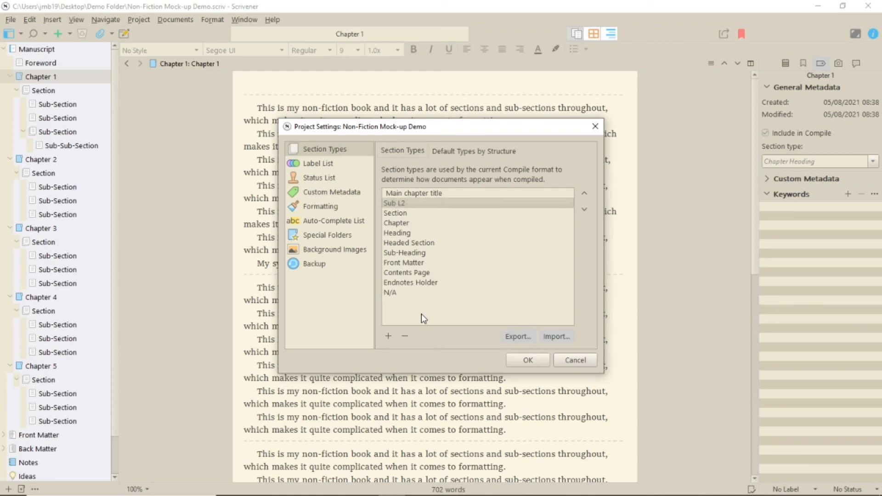
click(405, 336)
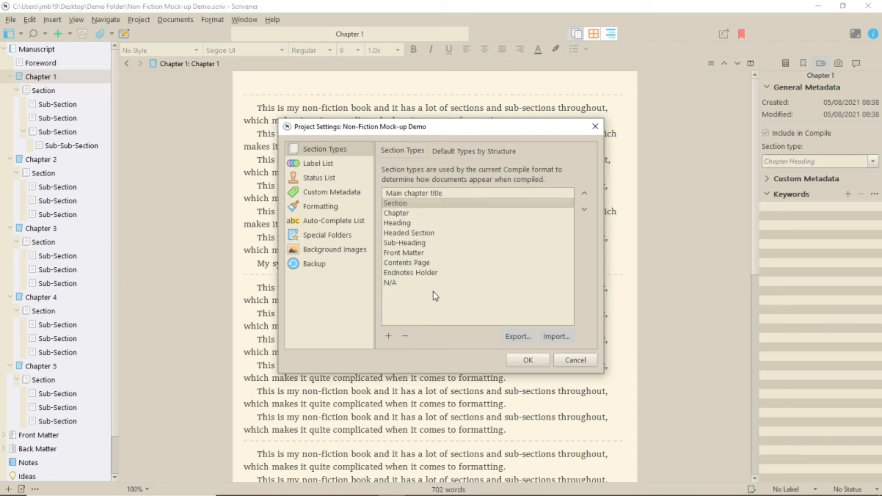
Save the section type changes and assign the Main chapter title type to the folders Chapter 1 through Chapter 5.
click(528, 360)
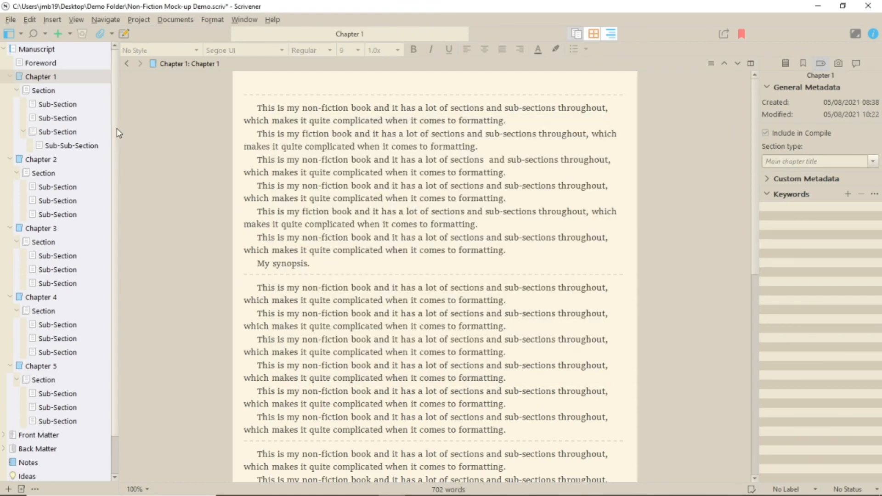
ctrl+click(30, 160)
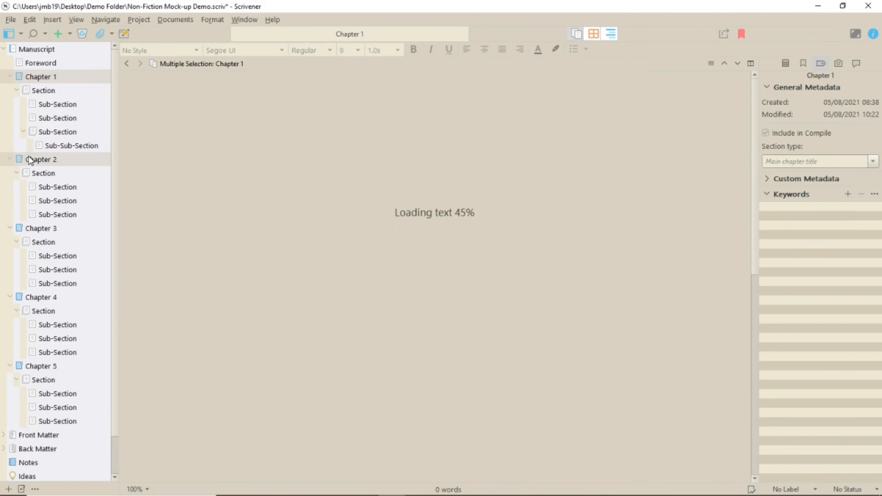
ctrl+click(37, 230)
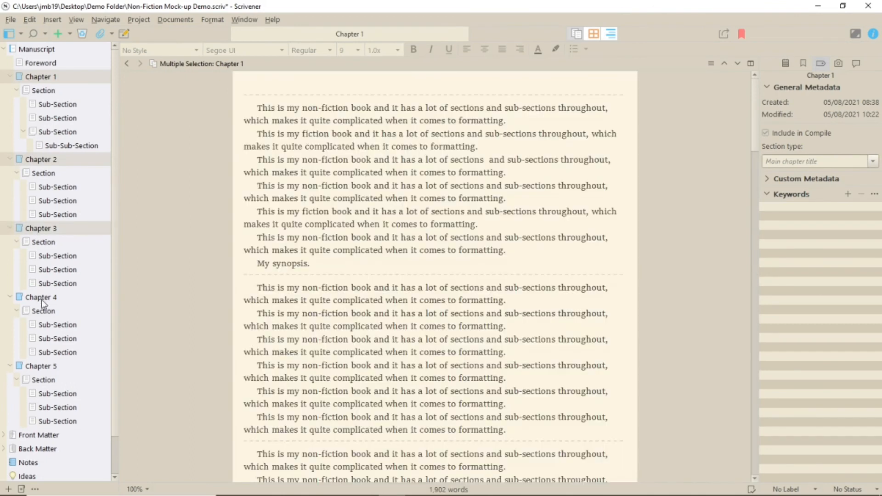
ctrl+click(42, 297)
ctrl+click(56, 367)
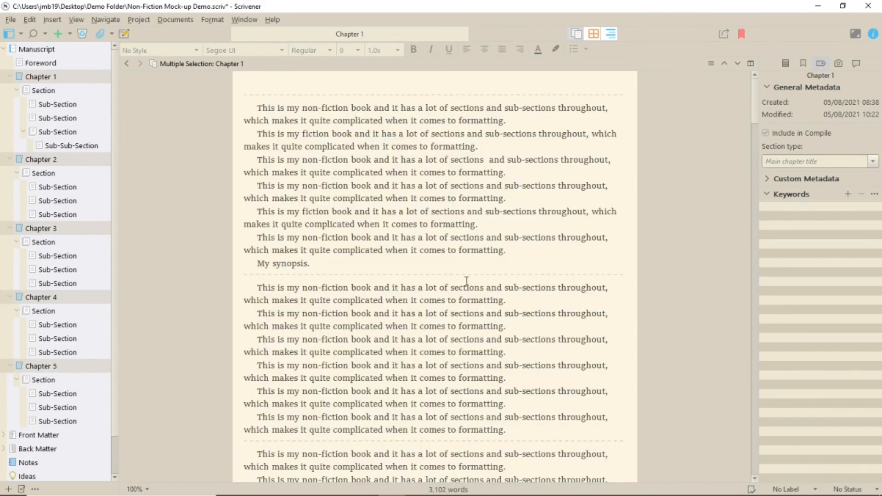
right_click(64, 162)
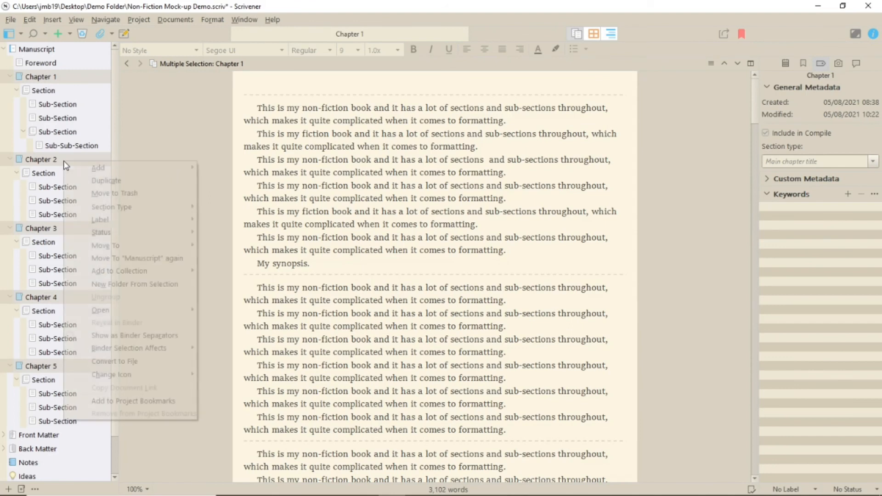
mouse_move(127, 208)
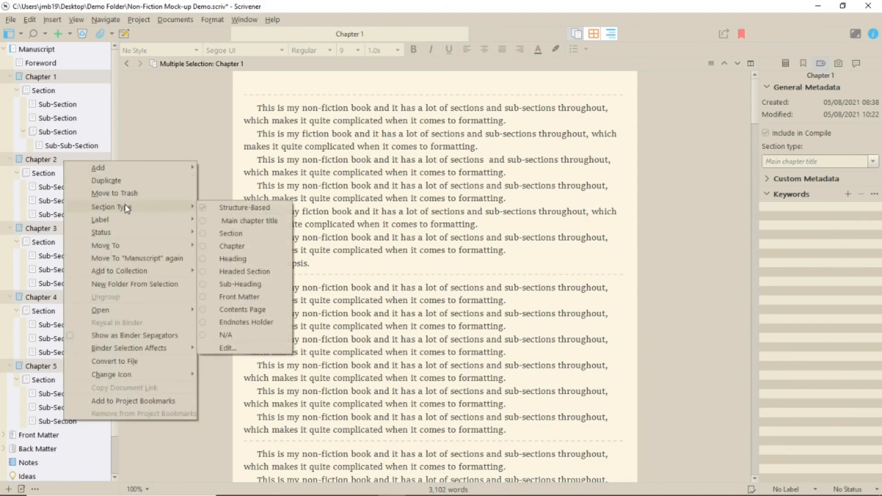
click(239, 221)
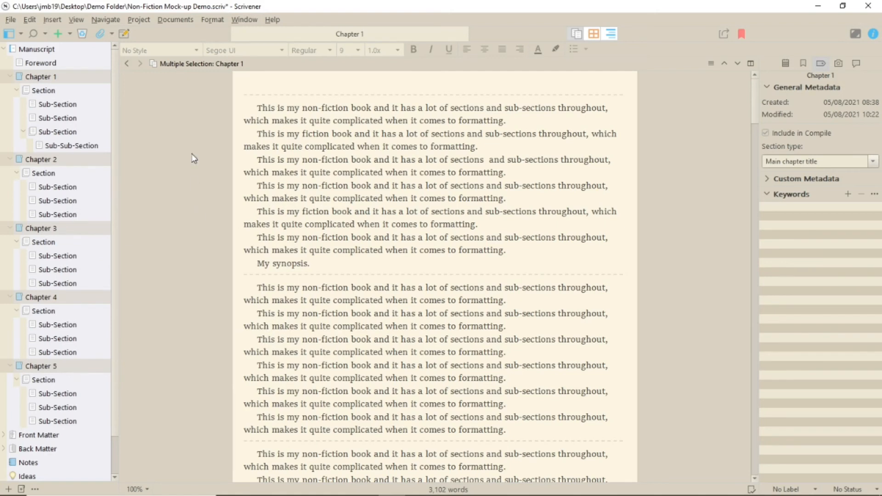
Assign the Chapter with Title layout to Main chapter title in the Paperback (5.06" x 7.81") compile format and save the settings without compiling.
click(724, 34)
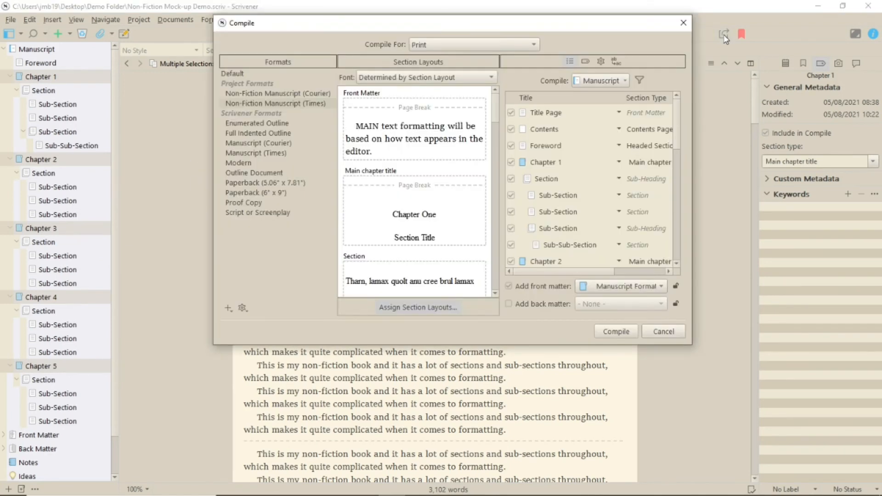
click(433, 307)
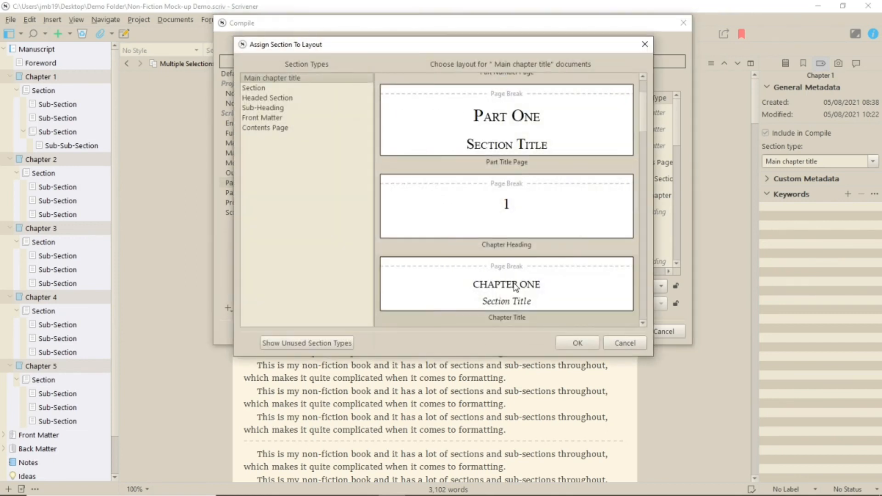
scroll(577, 230, down, 3)
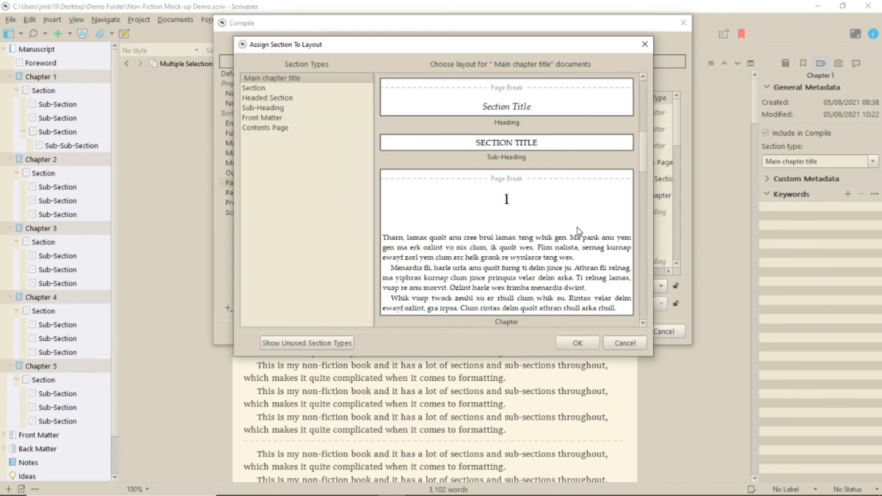
scroll(577, 230, down, 3)
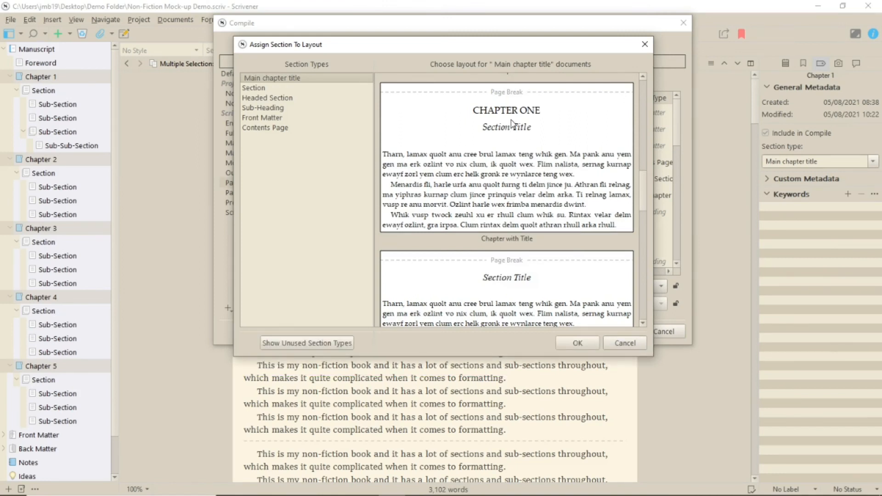
click(577, 342)
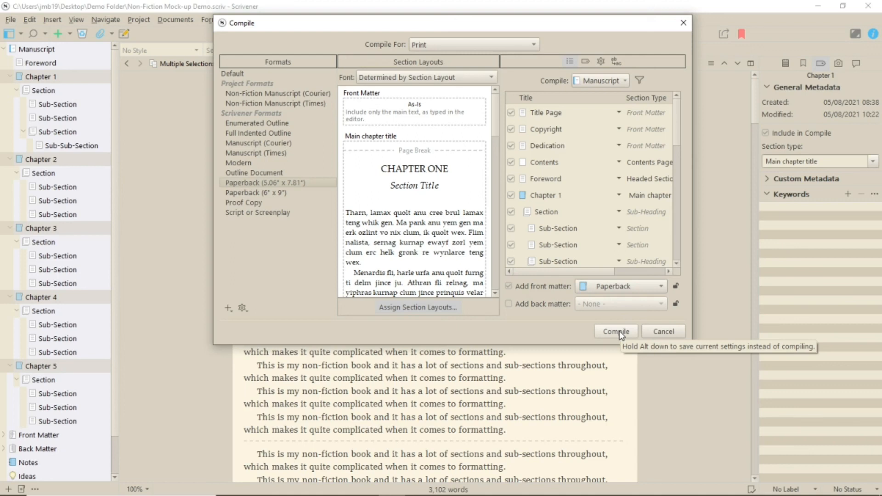
key(alt)
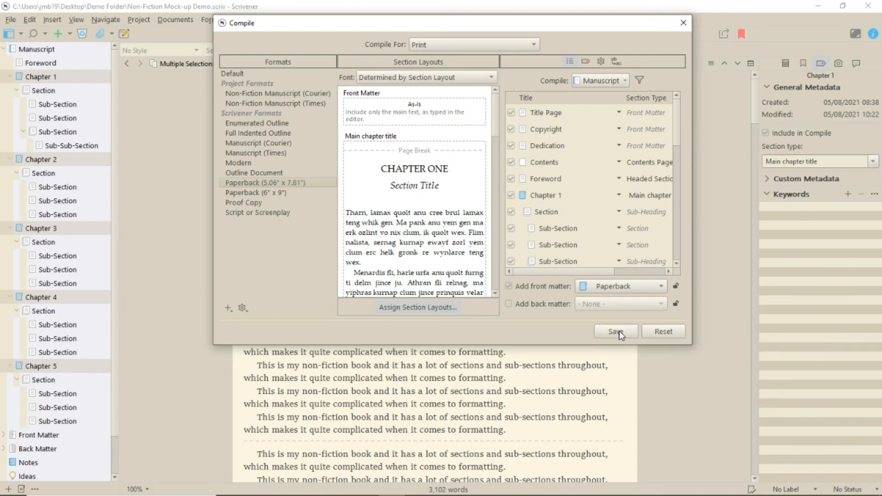
click(615, 331)
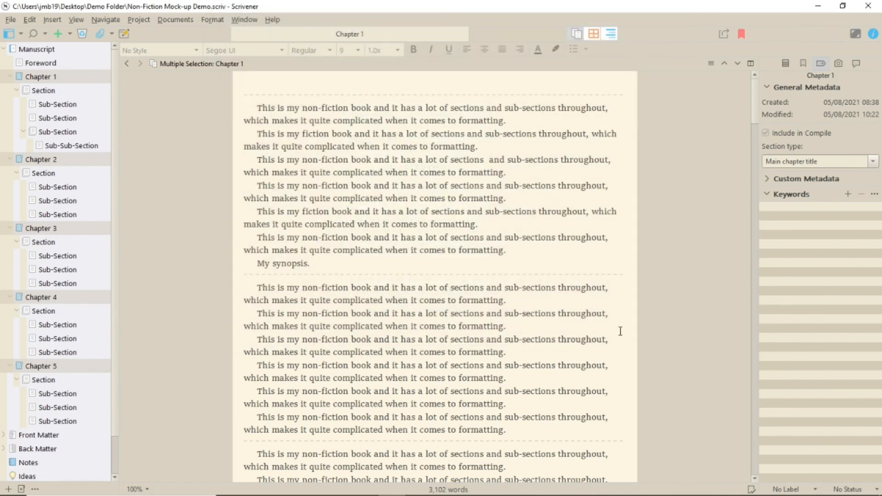